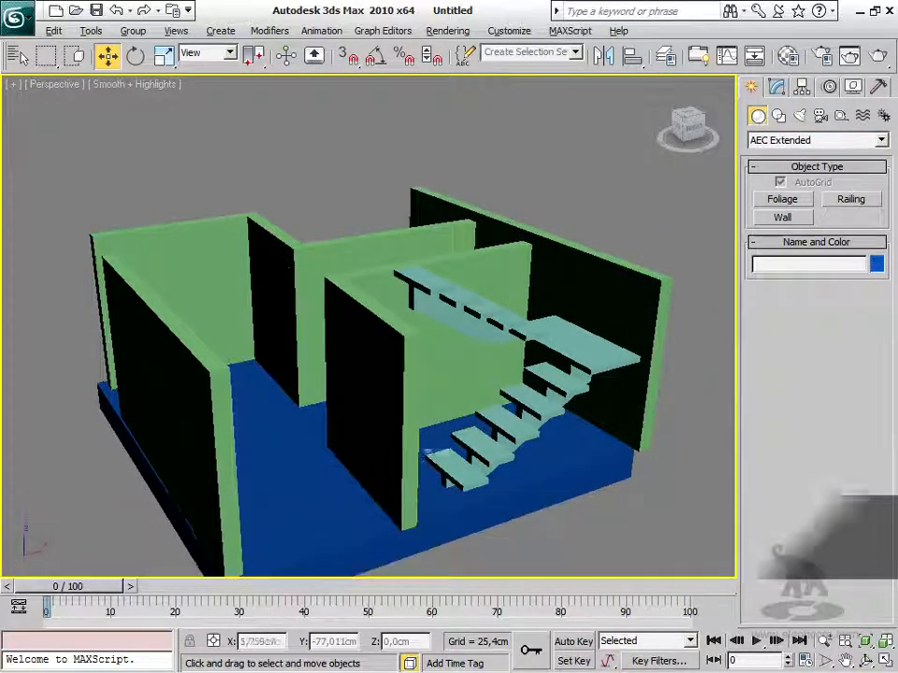
Start the Foliage tool from the AEC Extended objects and display its list of favorite plants
scroll(417, 321, "down", 3)
middle_click_drag(362, 404, 201, 419, "alt")
middle_click_drag(402, 300, 458, 313, "alt")
left_click(806, 140)
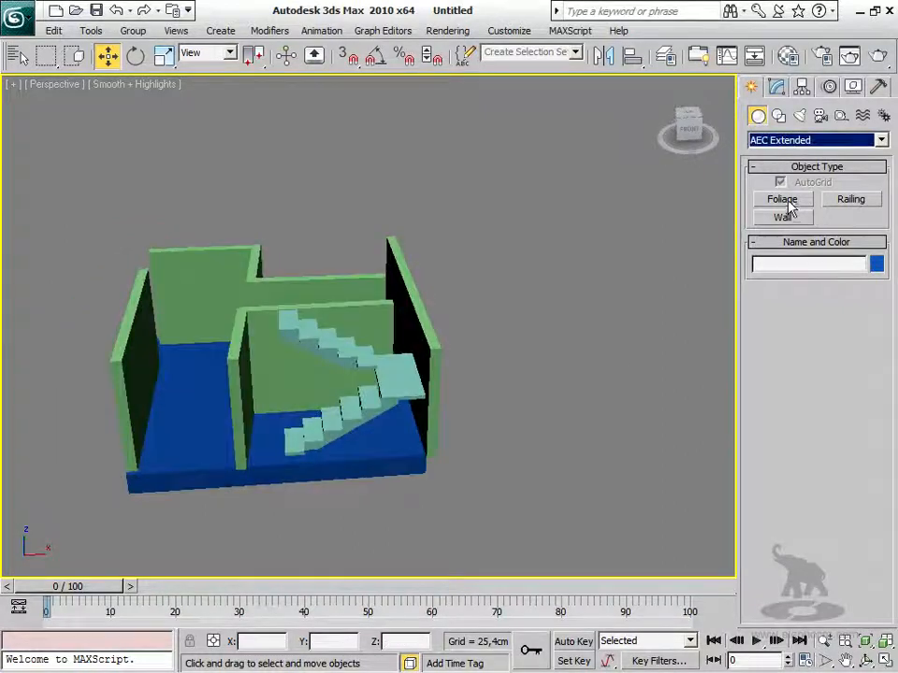
left_click(776, 201)
left_click_drag(872, 365, 884, 340)
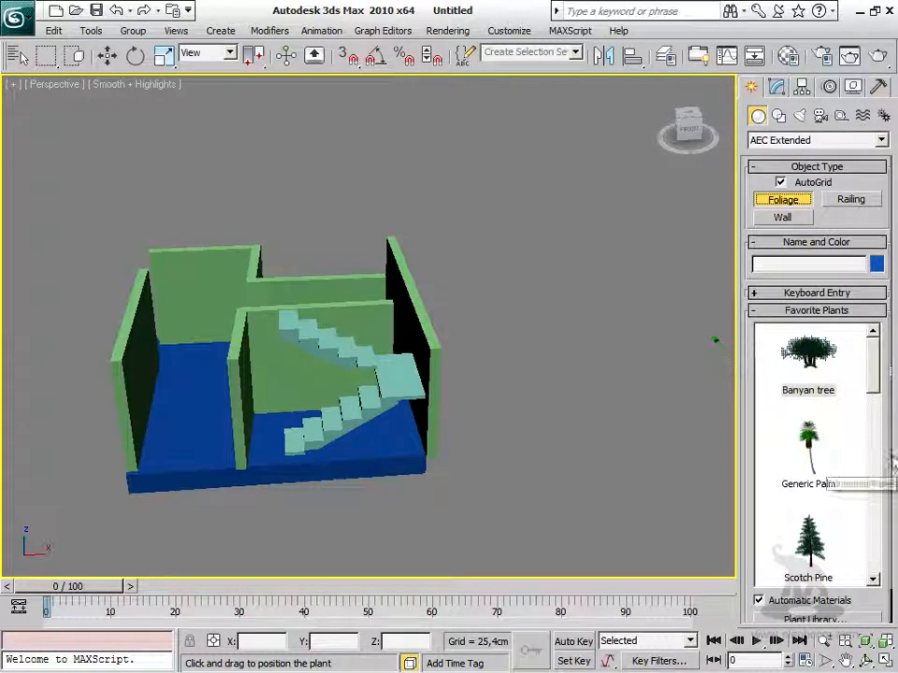
left_click_drag(885, 600, 890, 375)
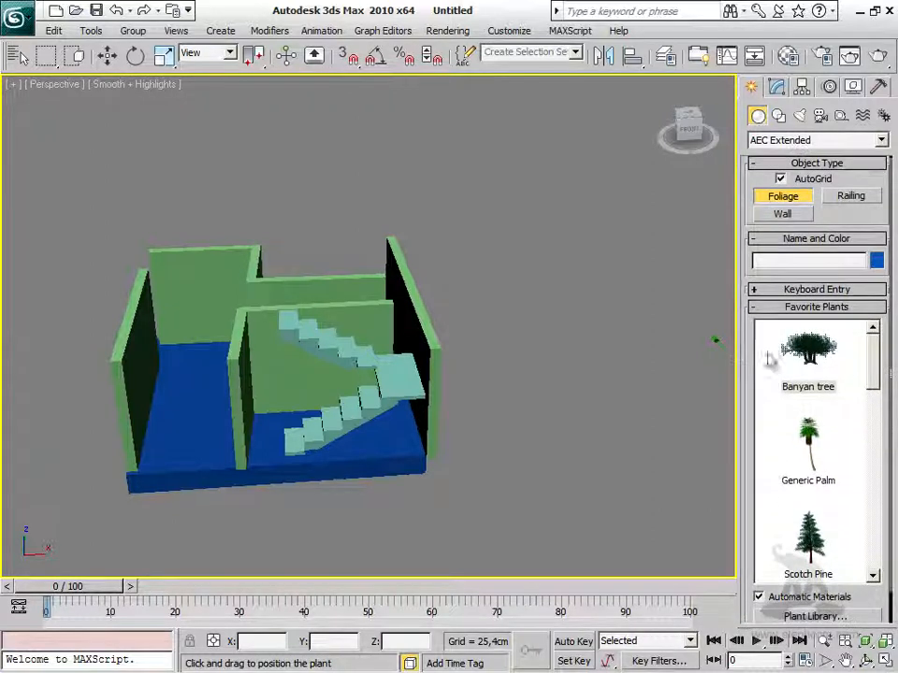
left_click_drag(738, 373, 255, 373)
left_click_drag(349, 329, 823, 317)
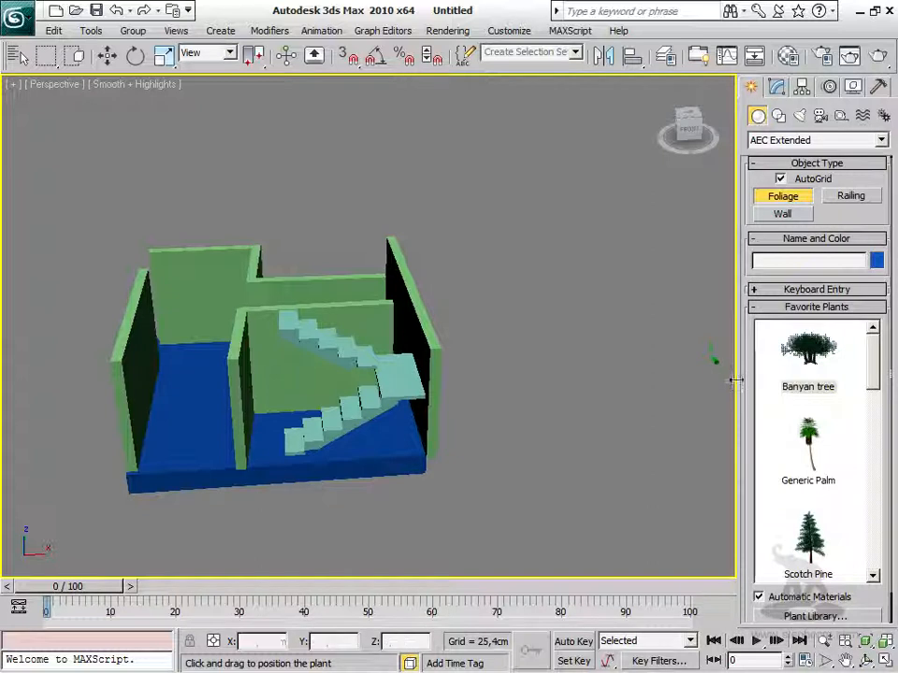
left_click_drag(737, 381, 772, 382)
Place a Society Garlic plant on the blue floor near the front of the room without stairs
left_click_drag(875, 363, 882, 509)
left_click(814, 428)
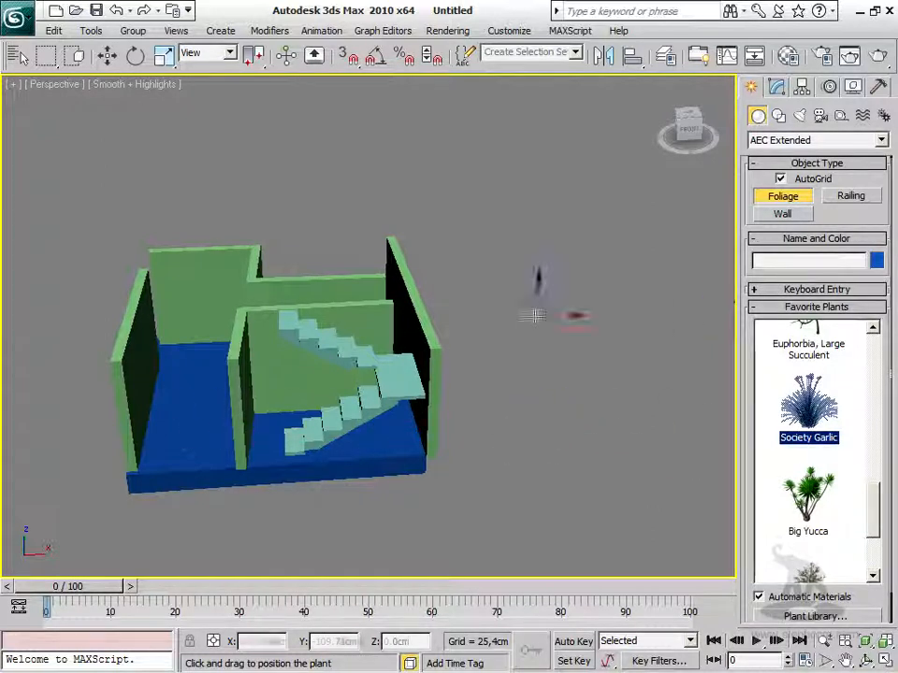
left_click(162, 448)
mouse_move(224, 441)
middle_mouse_down("alt")
mouse_move(244, 393)
mouse_move(187, 398)
mouse_move(118, 482)
mouse_move(64, 435)
mouse_move(140, 409)
mouse_move(225, 437)
mouse_move(272, 374)
mouse_move(214, 417)
mouse_move(165, 436)
mouse_move(235, 431)
mouse_move(245, 441)
mouse_move(221, 429)
middle_mouse_up("alt")
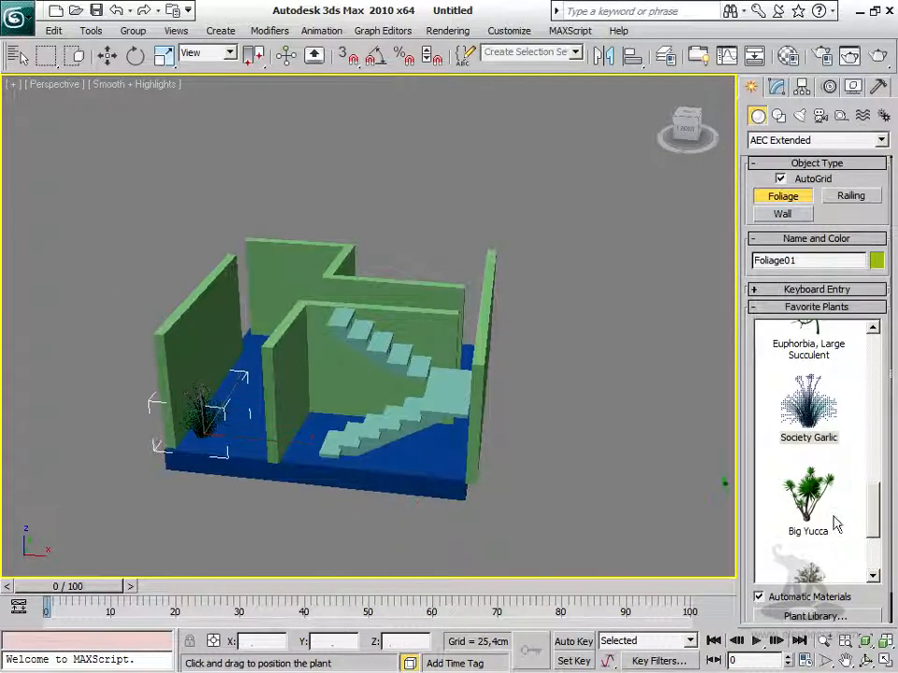
Place a Big Yucca on the stair landing at about X 148 cm, Y -119 cm, Z 83 cm and finish plant creation
left_click(810, 488)
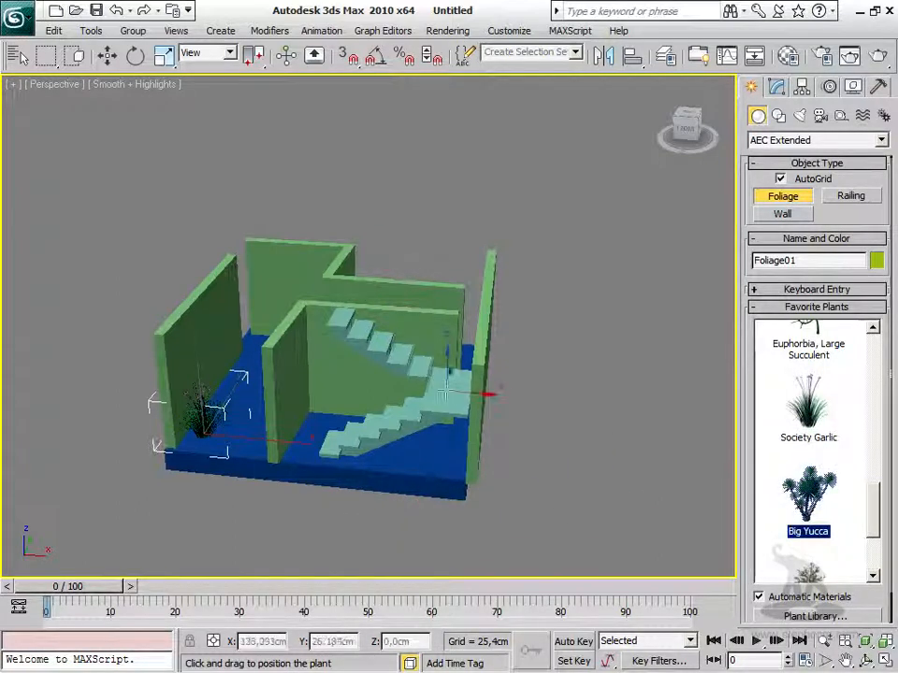
left_click(449, 386)
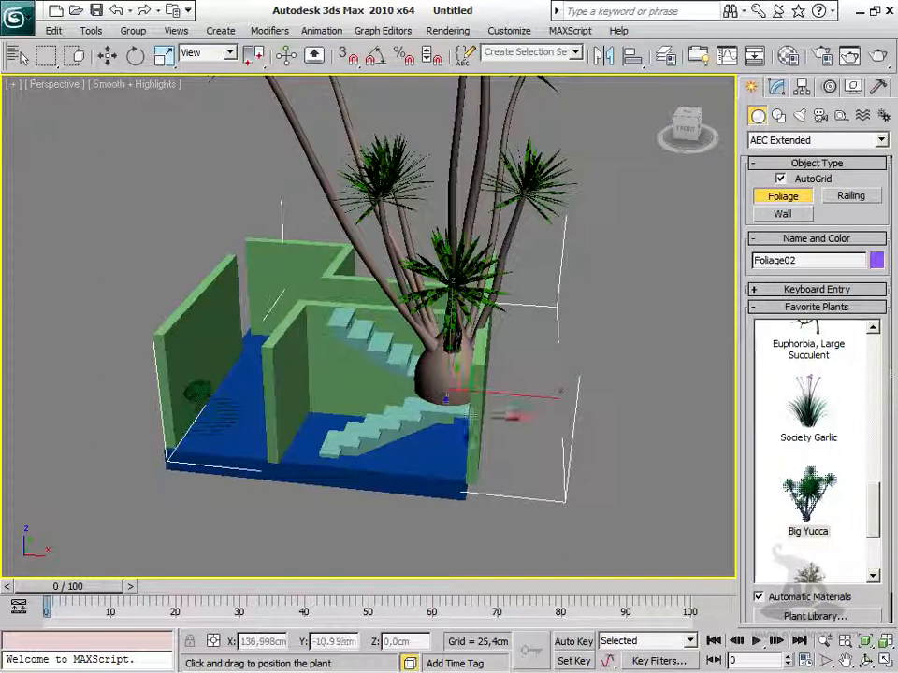
right_click(434, 351)
Scale the Big Yucca uniformly down to about 22.6 percent and deselect it
right_click(445, 368)
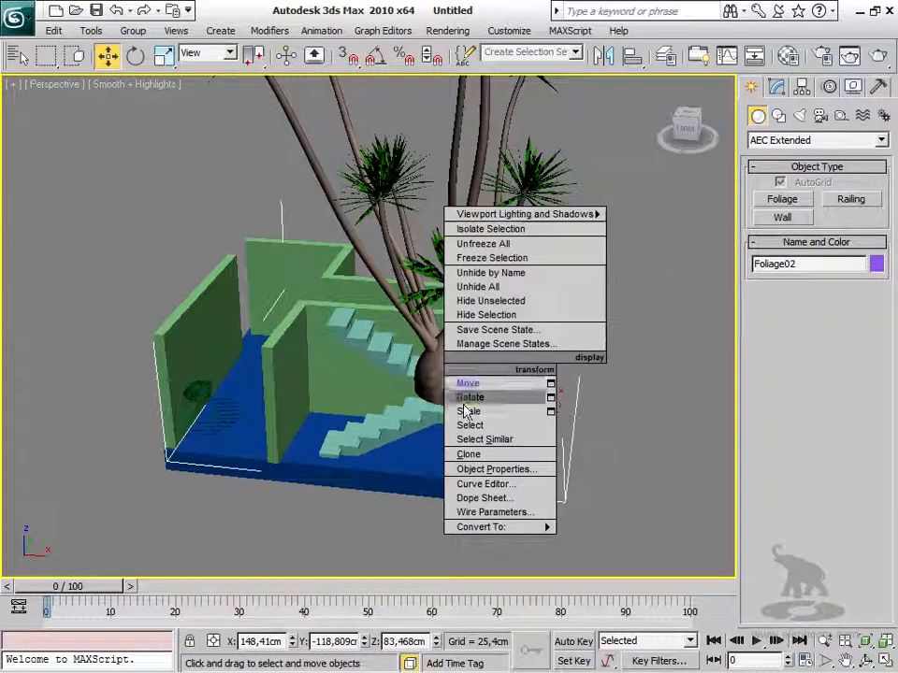
left_click(465, 411)
left_click_drag(457, 402, 447, 34)
middle_click_drag(371, 342, 432, 353, "alt")
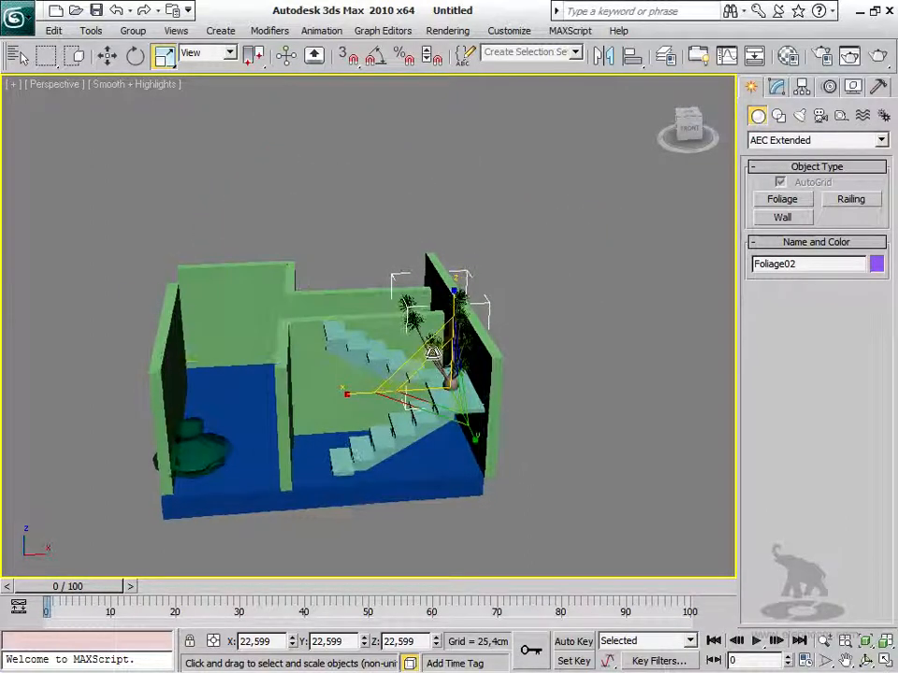
left_click(530, 336)
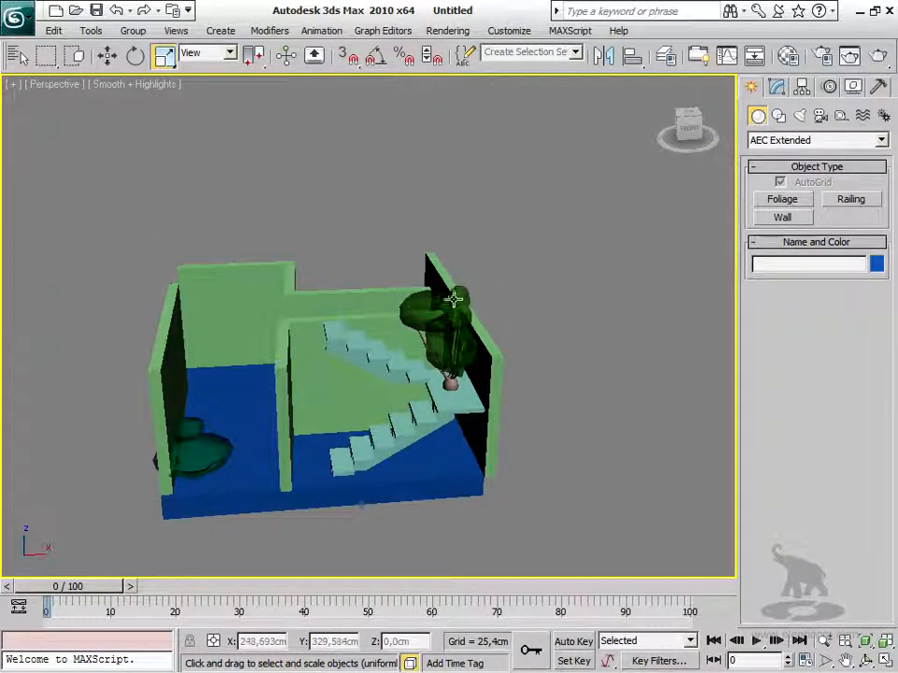
Review the plants in the Plant Library palette, the favorite plants and the Foliage creation parameters
left_click(768, 201)
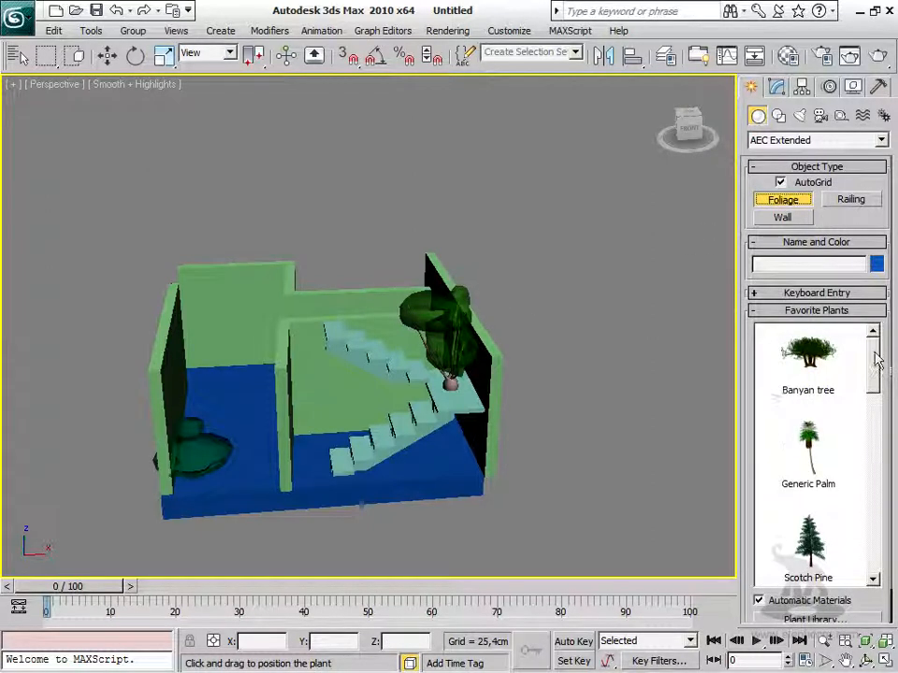
left_click_drag(750, 471, 749, 385)
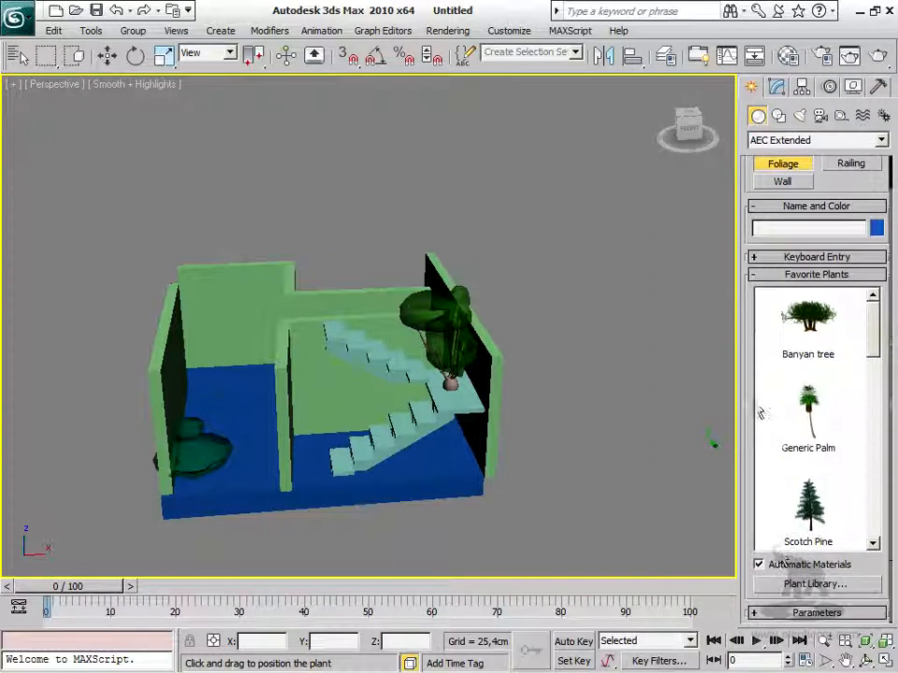
left_click(816, 583)
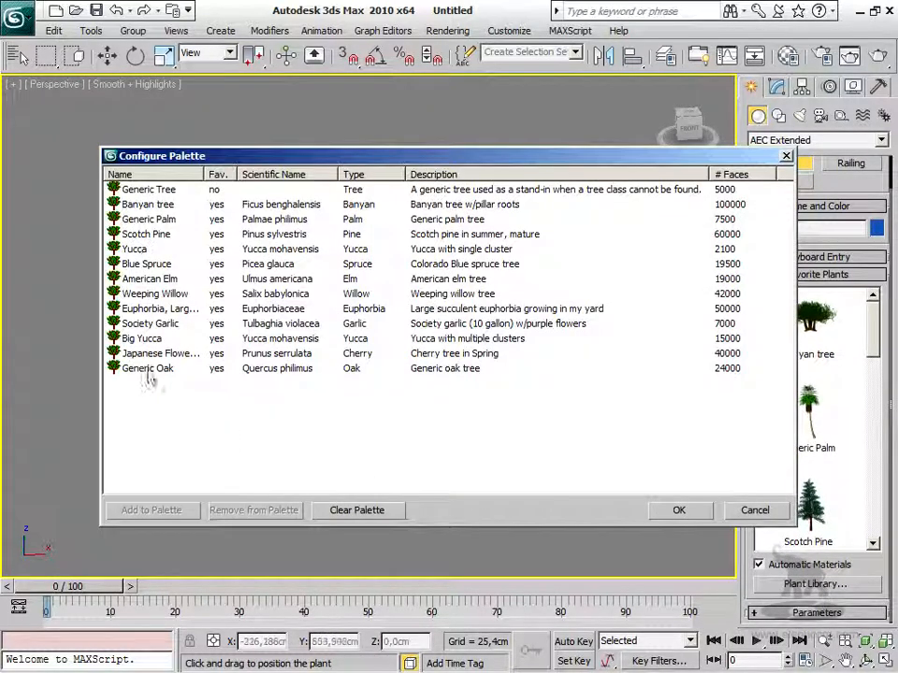
left_click(176, 356)
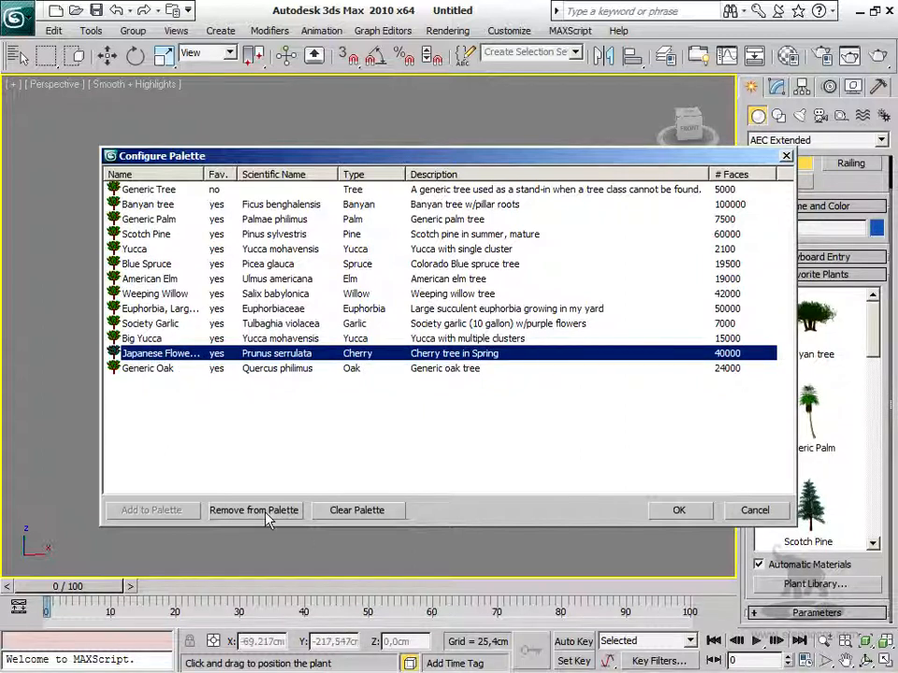
left_click(699, 519)
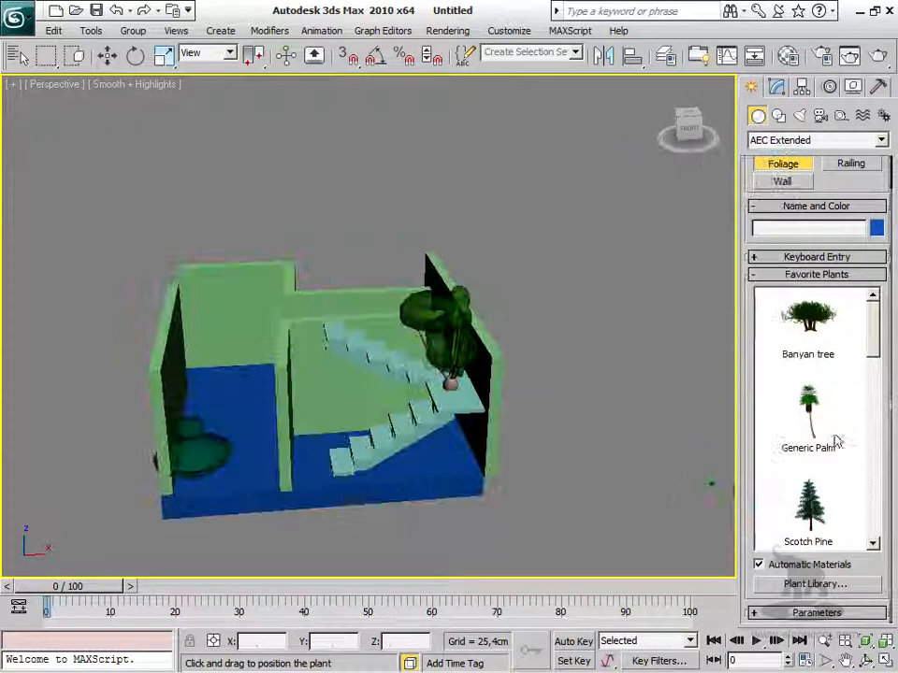
left_click_drag(874, 297, 747, 470)
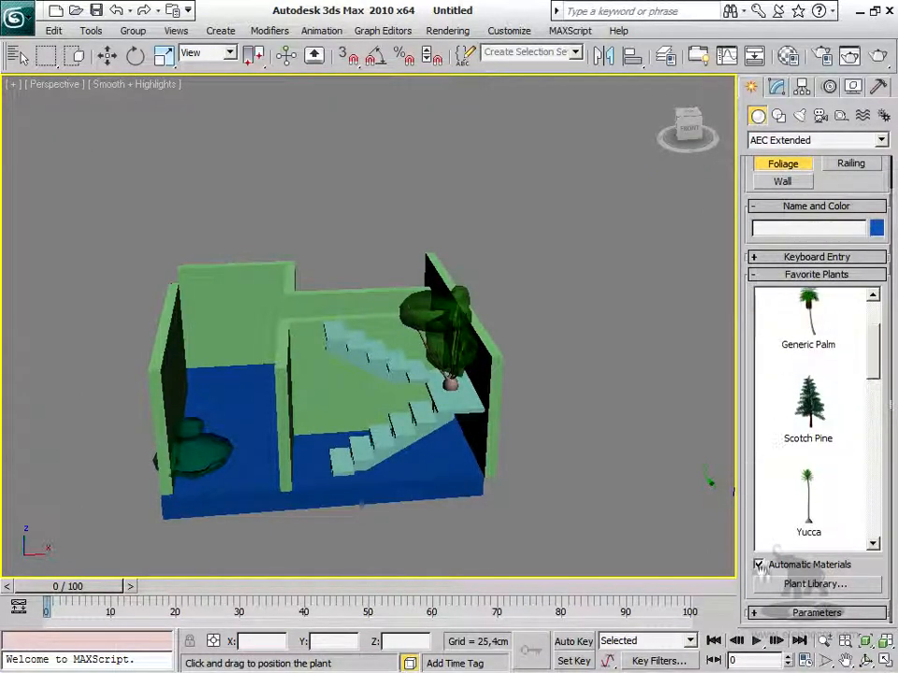
left_click(780, 615)
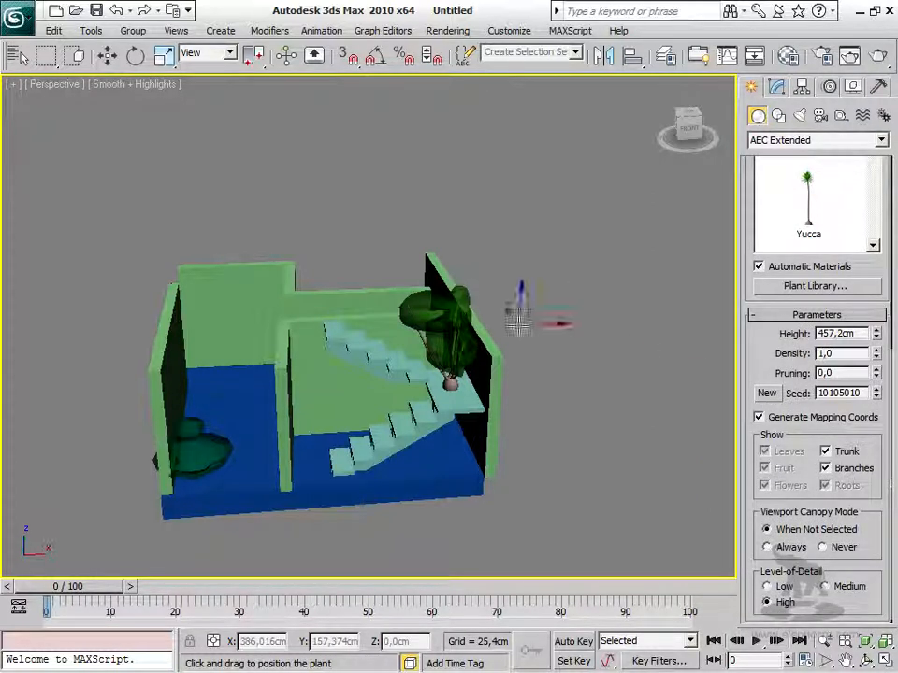
Modify the Big Yucca to a height of 469,636 cm, pruning of -0,1 and seed 2467746
right_click(456, 373)
left_click(451, 378)
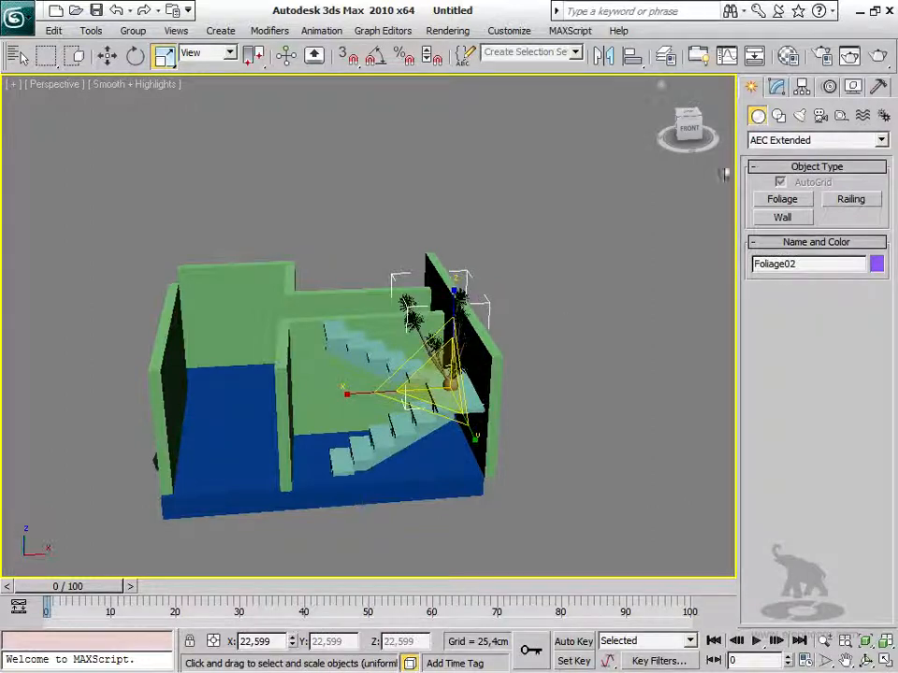
left_click(776, 87)
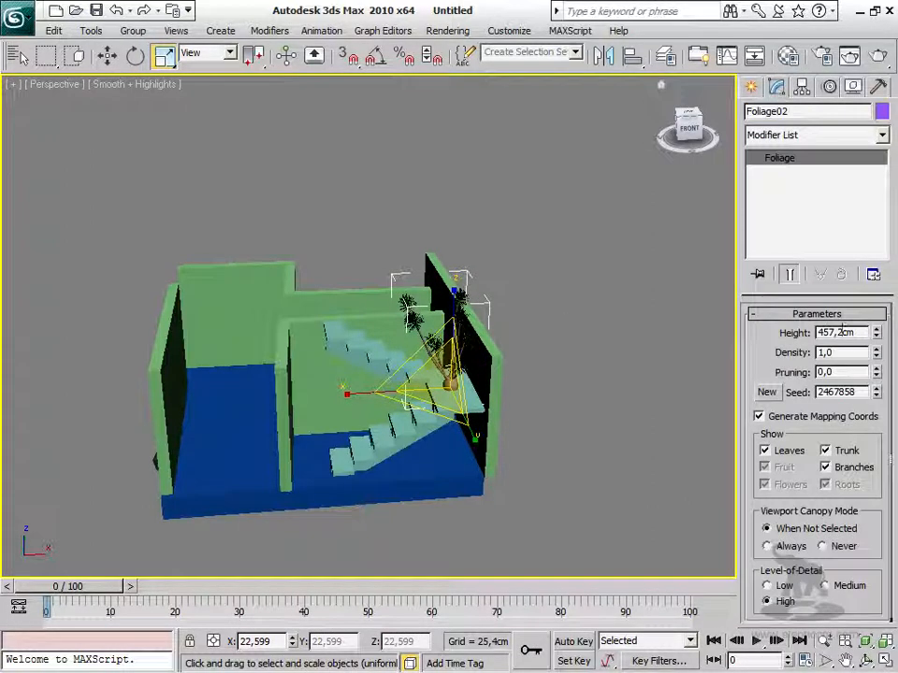
mouse_move(876, 333)
left_mouse_down()
mouse_move(877, 317)
mouse_move(875, 344)
left_mouse_up()
right_click(876, 353)
left_click_drag(865, 343, 879, 487)
left_click(776, 394)
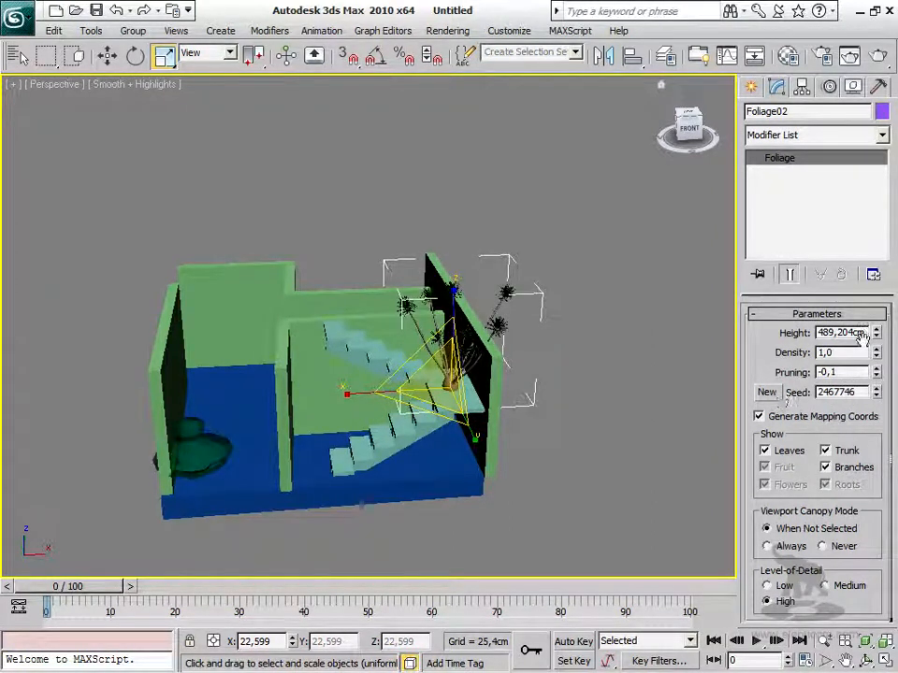
mouse_move(877, 335)
left_mouse_down()
mouse_move(879, 383)
mouse_move(879, 348)
left_mouse_up()
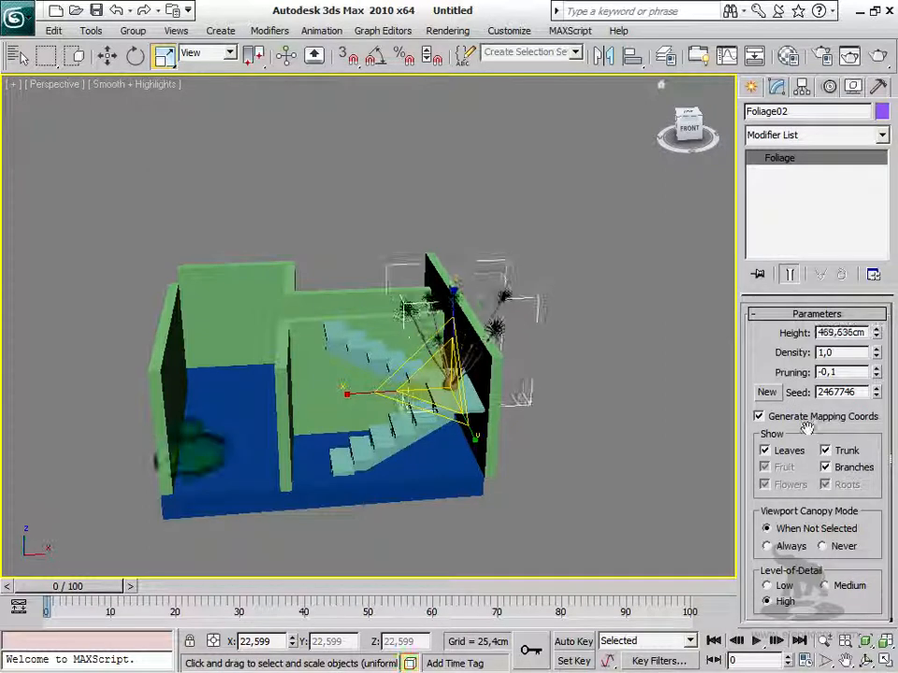
Try out the Big Yucca's leaf and trunk display, viewport canopy mode and level-of-detail options
left_click_drag(862, 433, 856, 344)
left_click(789, 446)
left_click(789, 446)
left_click(826, 447)
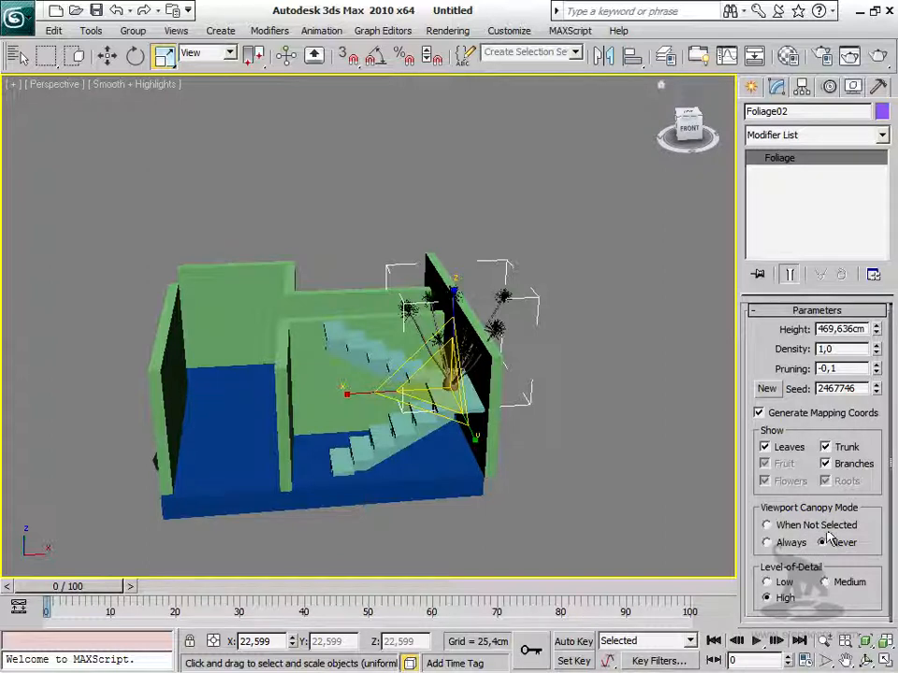
left_click(826, 584)
left_click(780, 598)
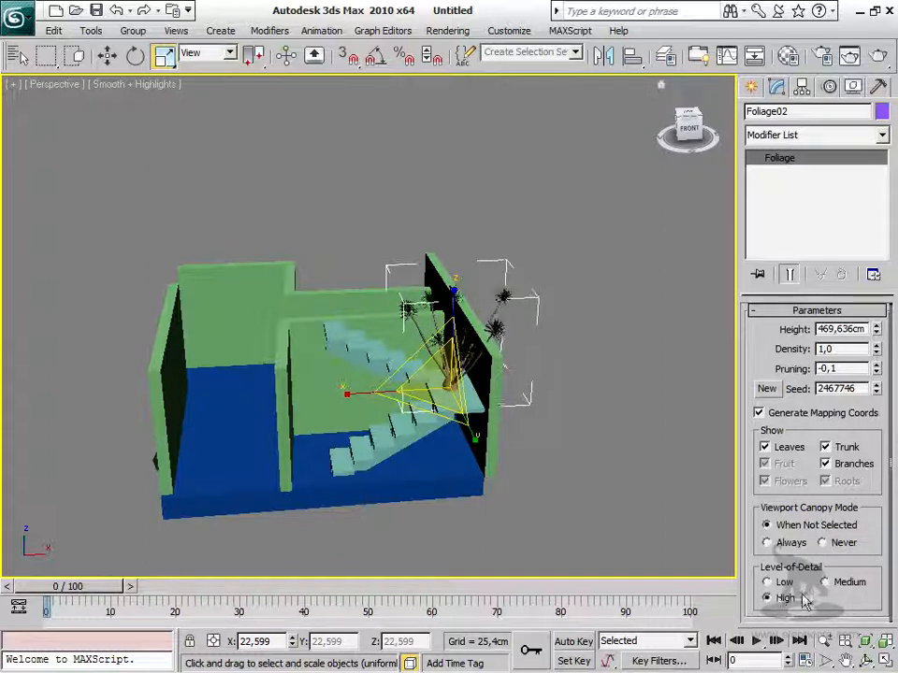
Deselect the yucca and render the Perspective view to check both plants
right_click(649, 479)
left_click(610, 441)
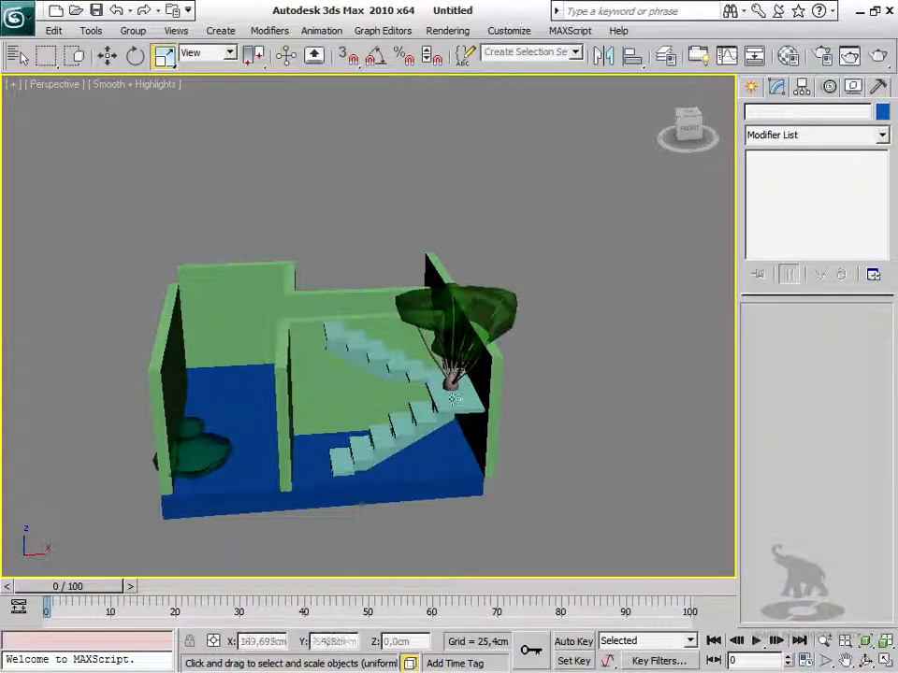
key("shift+q")
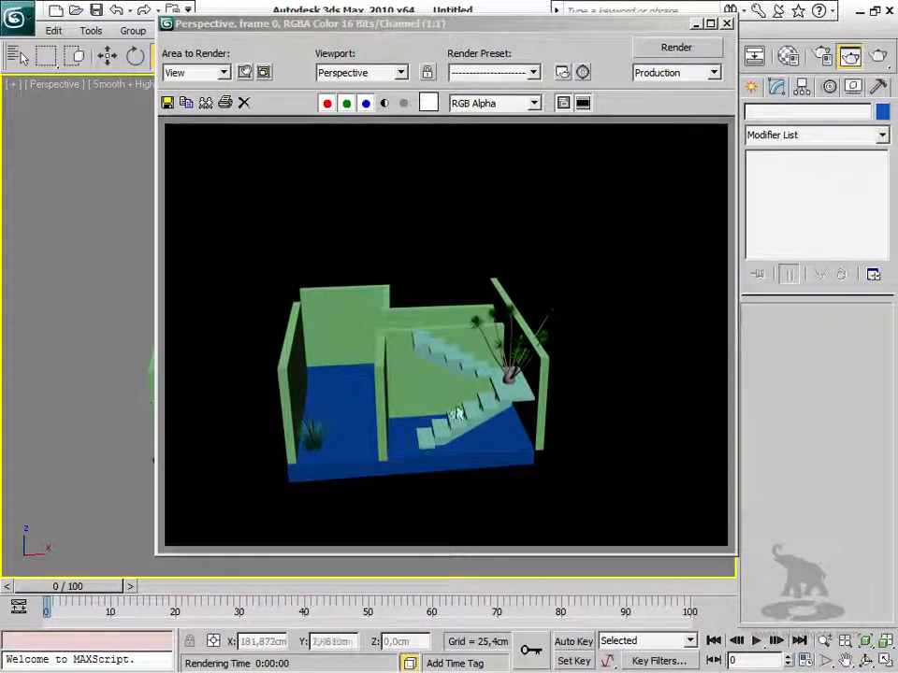
left_click(726, 23)
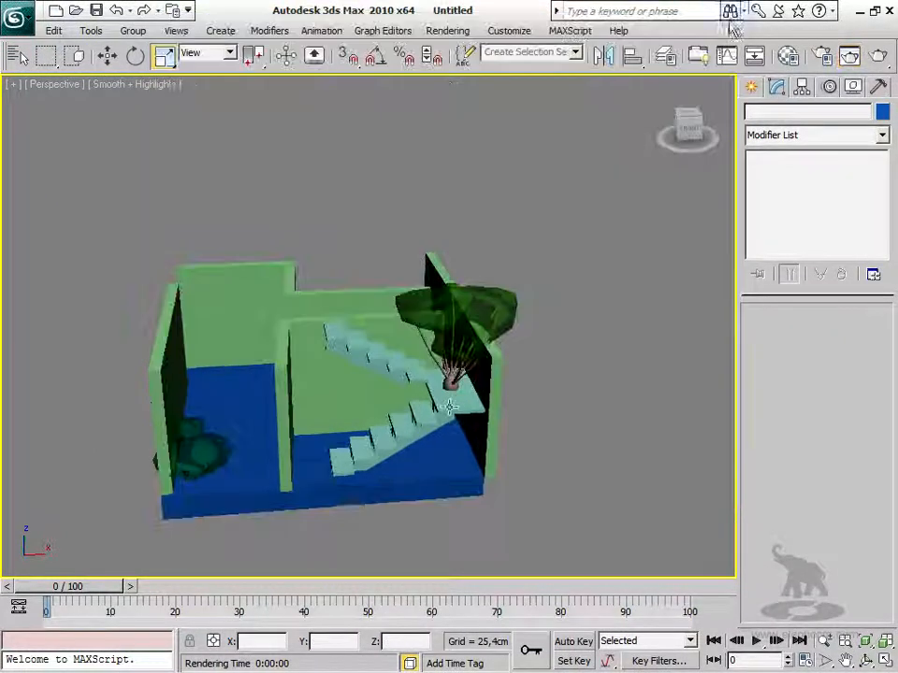
Move the Big Yucca from the stair landing onto the adjoining room's floor, at about X -94 cm, Y -24 cm, Z 2 cm
left_click(450, 381)
right_click(451, 382)
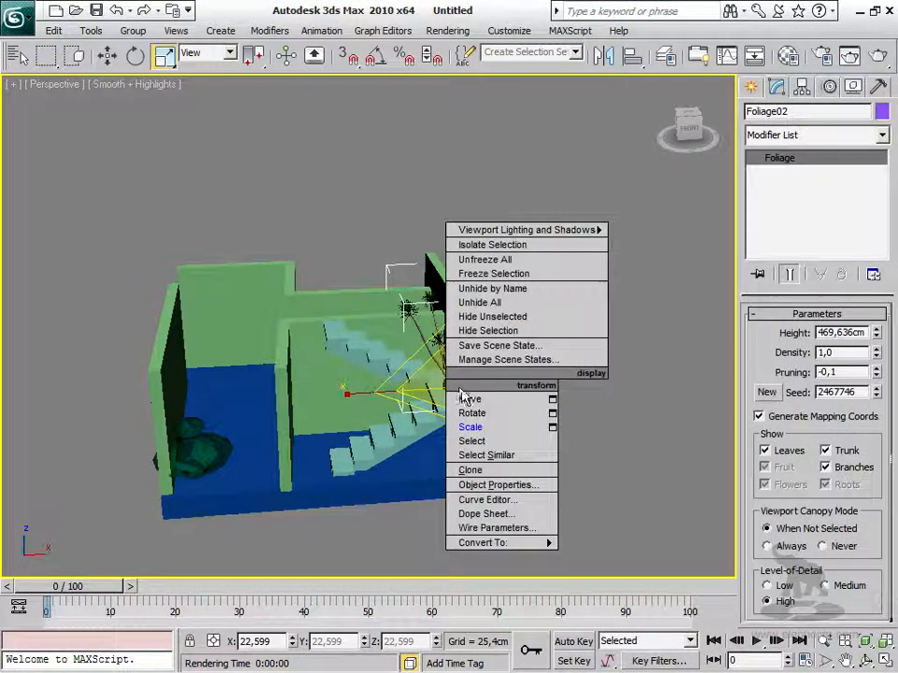
left_click(473, 397)
left_click_drag(530, 383, 271, 389)
left_click_drag(213, 322, 213, 400)
middle_click_drag(294, 385, 120, 481, "alt")
left_click_drag(286, 417, 365, 427)
middle_click_drag(348, 431, 295, 468, "alt")
left_click_drag(295, 477, 295, 494)
middle_click_drag(295, 494, 353, 518, "alt")
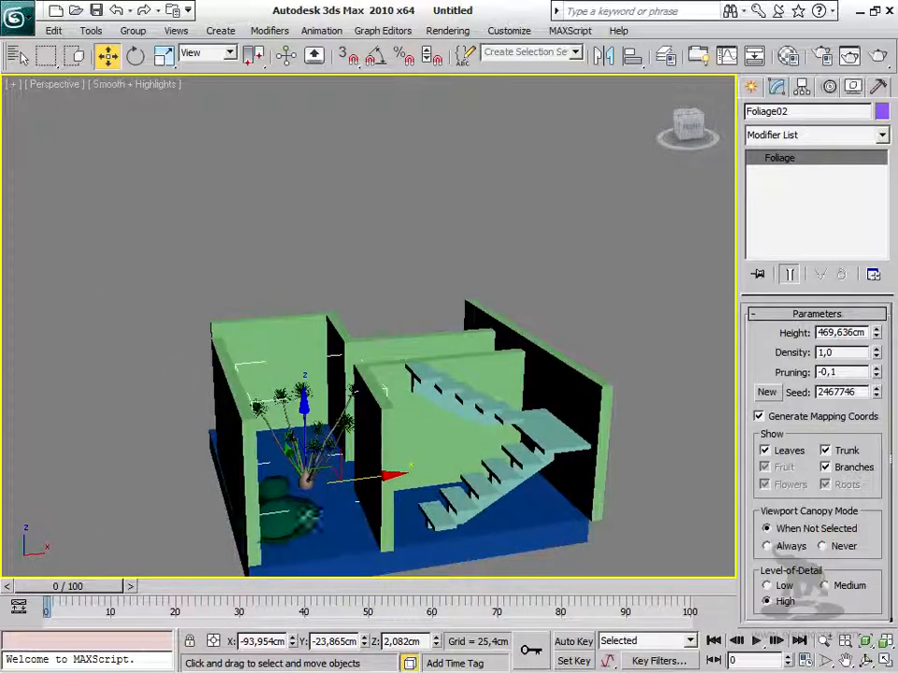
Move the Society Garlic plant onto the floor beneath the stair landing and deselect it
left_click(299, 520)
left_click_drag(332, 533, 357, 533)
left_click(579, 338)
middle_click_drag(580, 338, 580, 332, "alt")
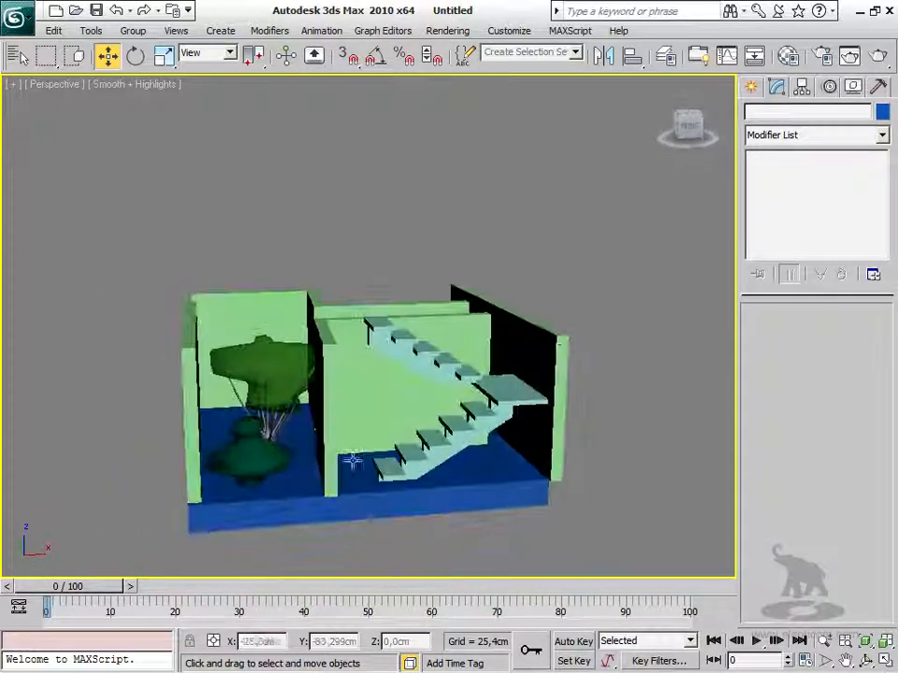
left_click(245, 482)
left_click_drag(335, 484, 497, 495)
left_click_drag(480, 455, 495, 465)
left_click(603, 453)
Render a closer Perspective view of the stairs and the two repositioned plants
mouse_move(501, 487)
middle_mouse_down("alt")
mouse_move(531, 491)
mouse_move(513, 490)
middle_mouse_up("alt")
scroll(513, 490, "up", 5)
middle_click_drag(513, 366, 454, 258)
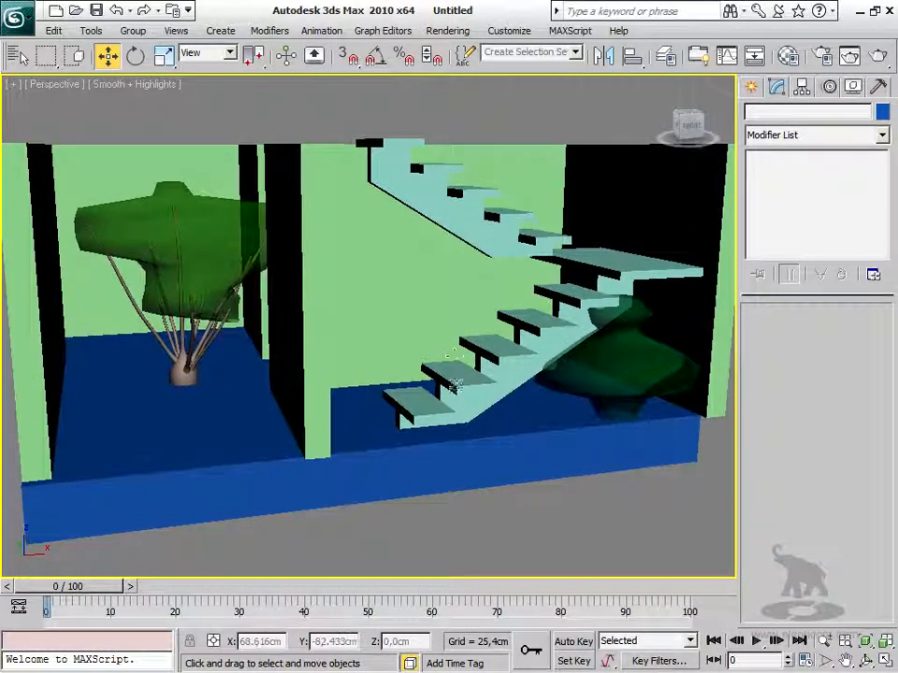
key("shift+q")
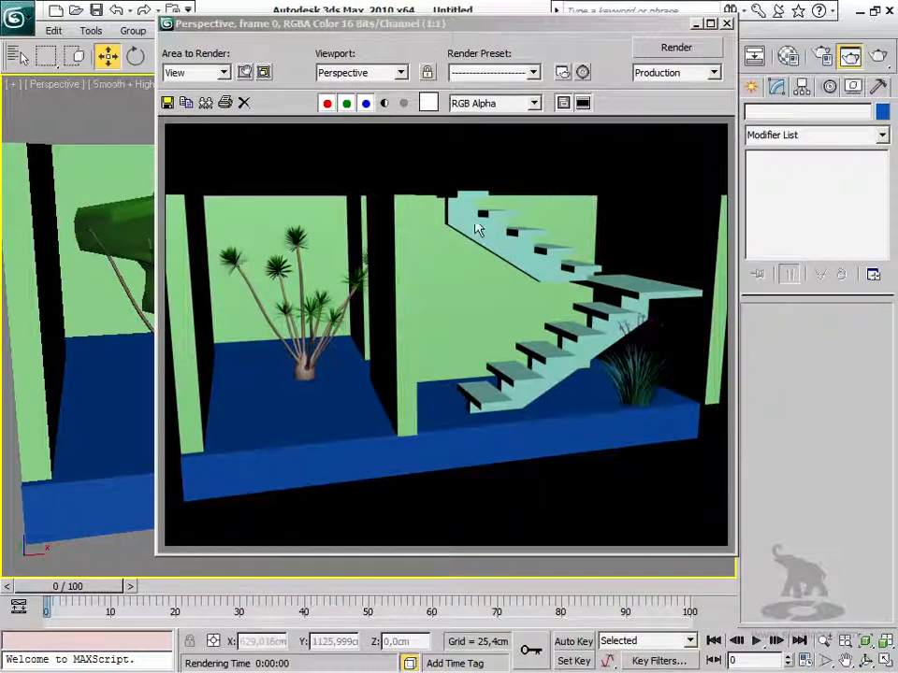
Return to the AEC Extended object types for creating a new object, with the whole house in view
left_click(750, 86)
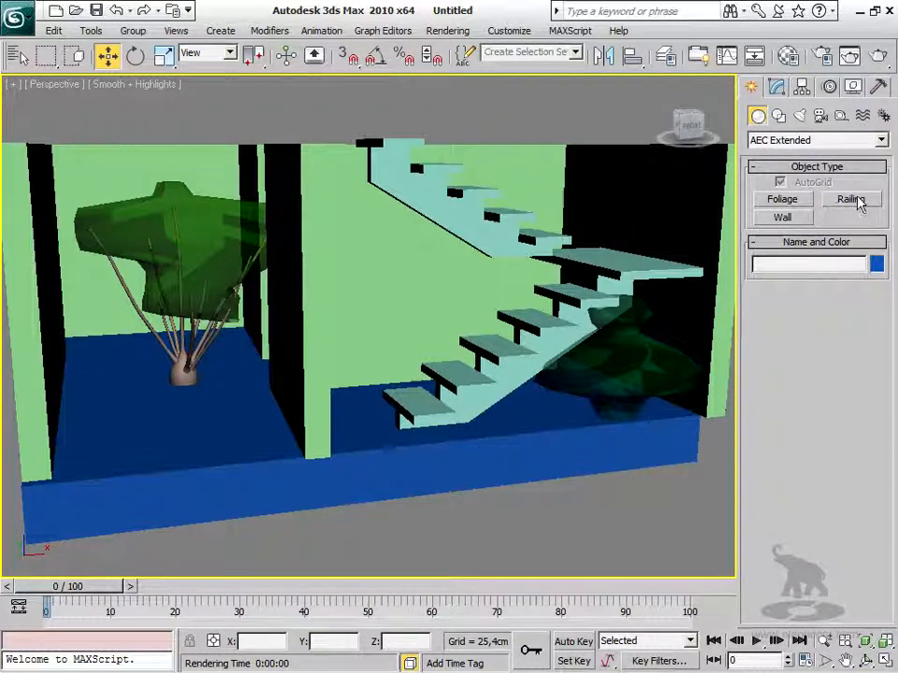
scroll(397, 257, "down", 4)
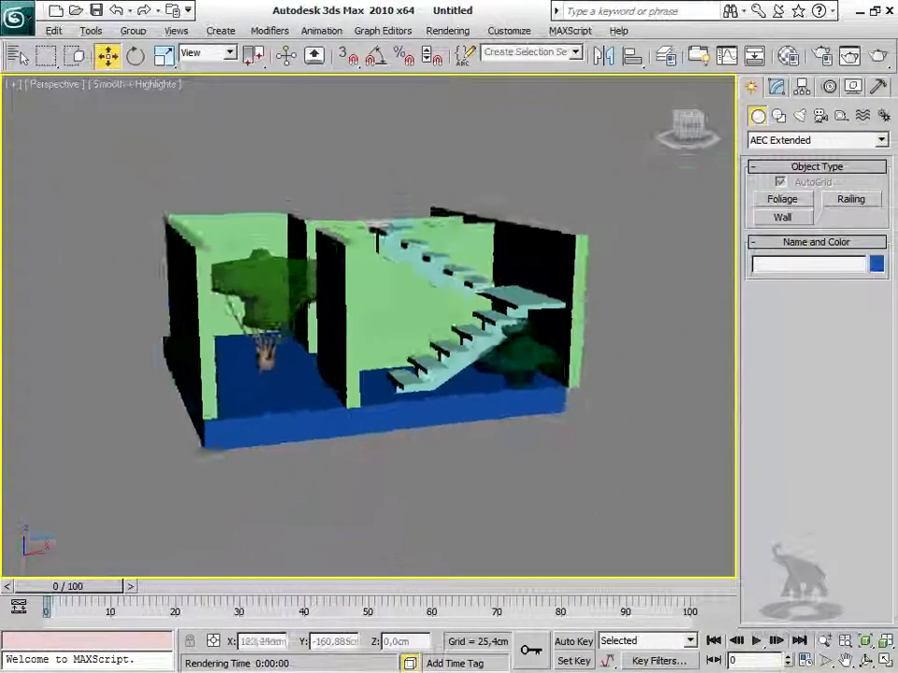